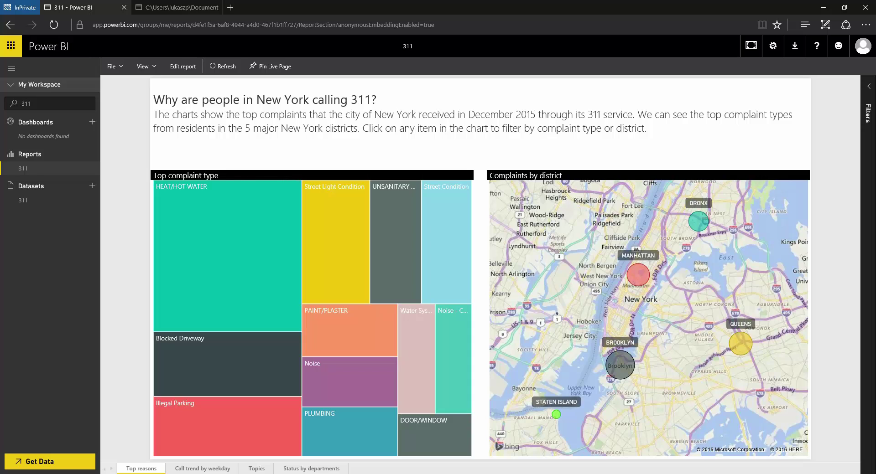
Filter the 311 report by Street Light Condition and publish the report to the web.
{"action": "left_click", "coordinate": [342, 270]}
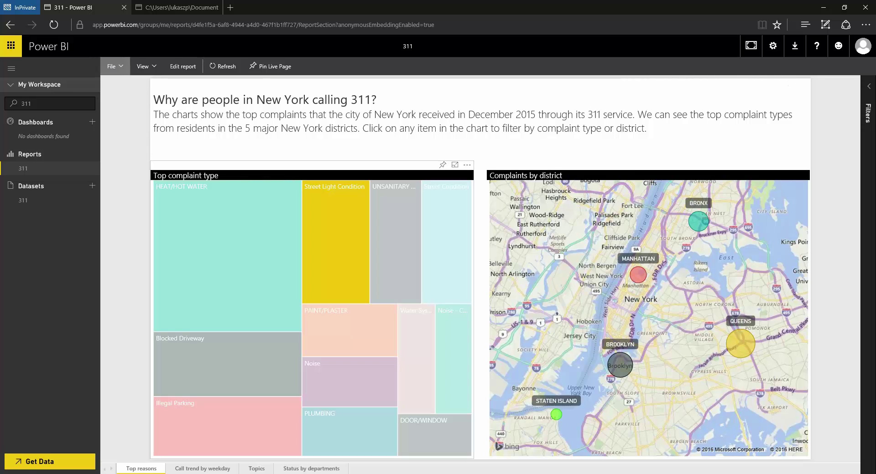
{"action": "left_click", "coordinate": [114, 66]}
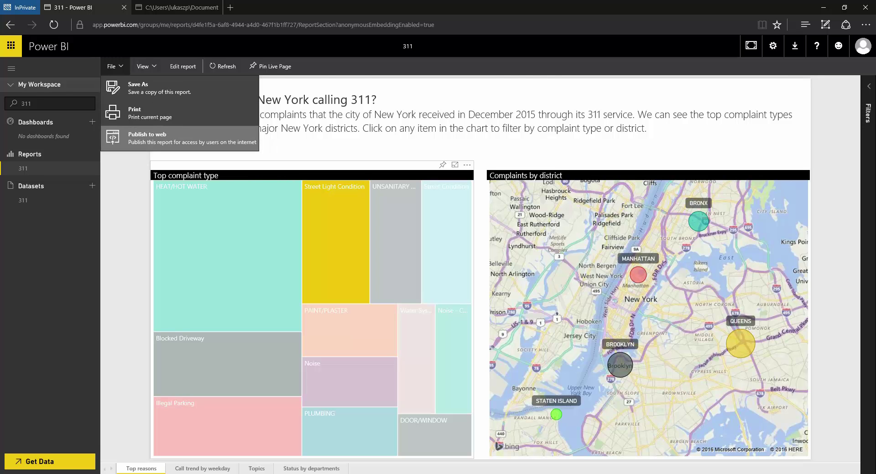
{"action": "left_click", "coordinate": [146, 138]}
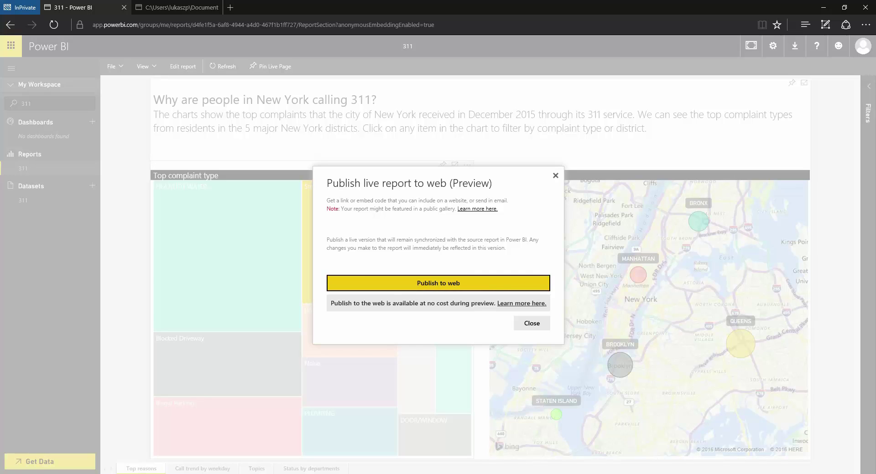
{"action": "key", "text": "Return"}
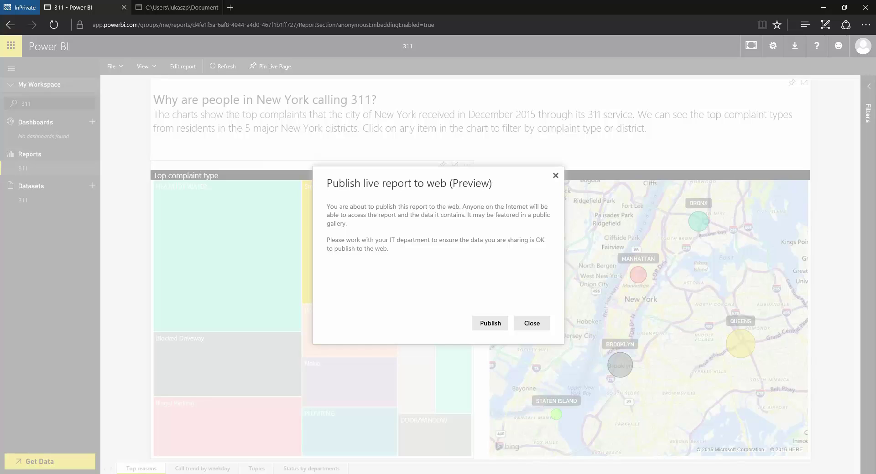
{"action": "left_click", "coordinate": [489, 323]}
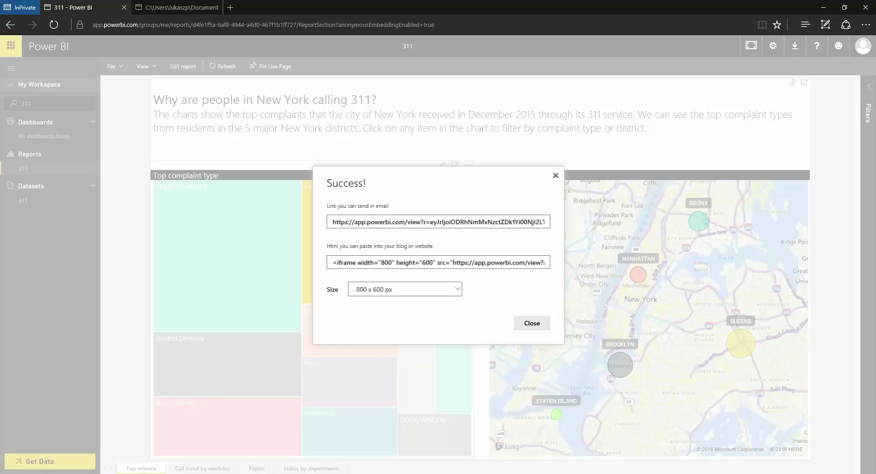
Open the published report's email link in a new browser tab and filter it by Street Light Condition.
{"action": "left_click", "coordinate": [438, 221]}
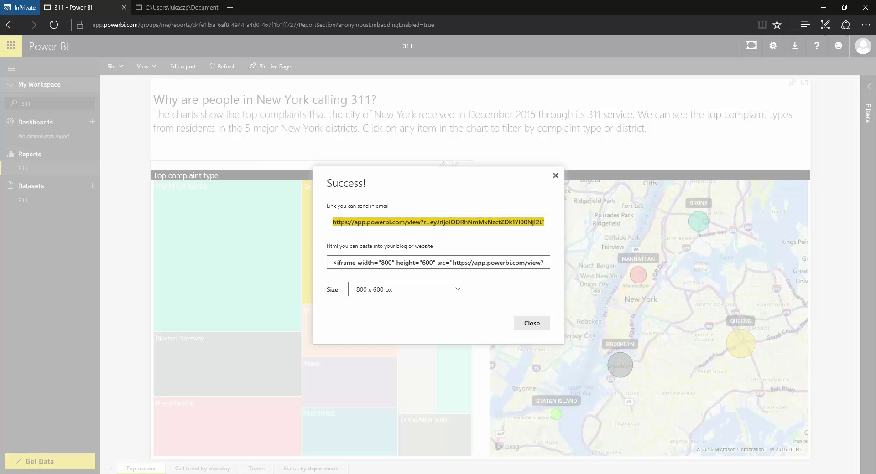
{"action": "key", "text": "ctrl+c"}
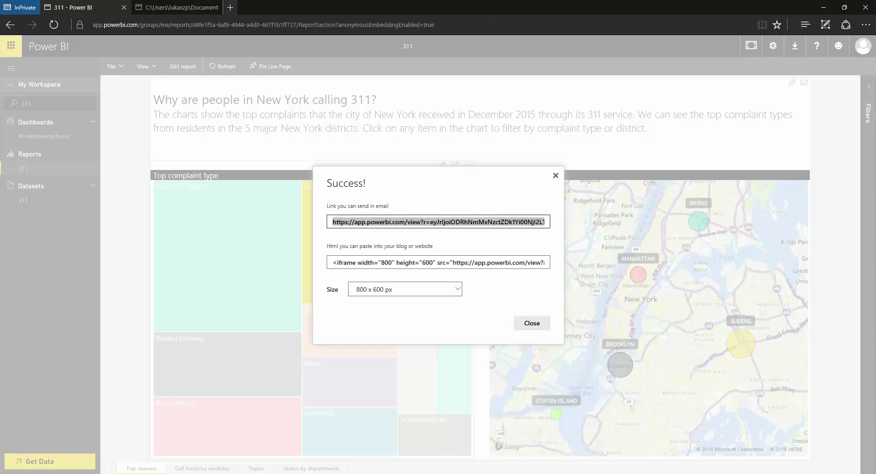
{"action": "key", "text": "ctrl+t"}
{"action": "key", "text": "ctrl+v"}
{"action": "key", "text": "Return"}
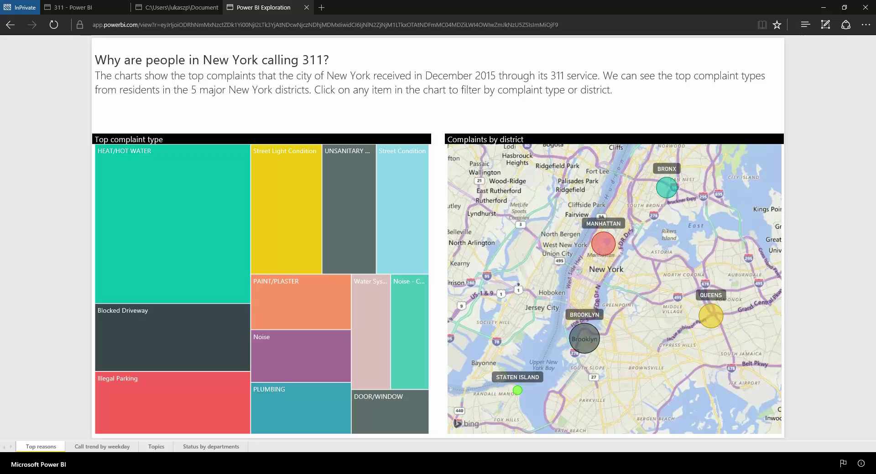
{"action": "left_click", "coordinate": [286, 209]}
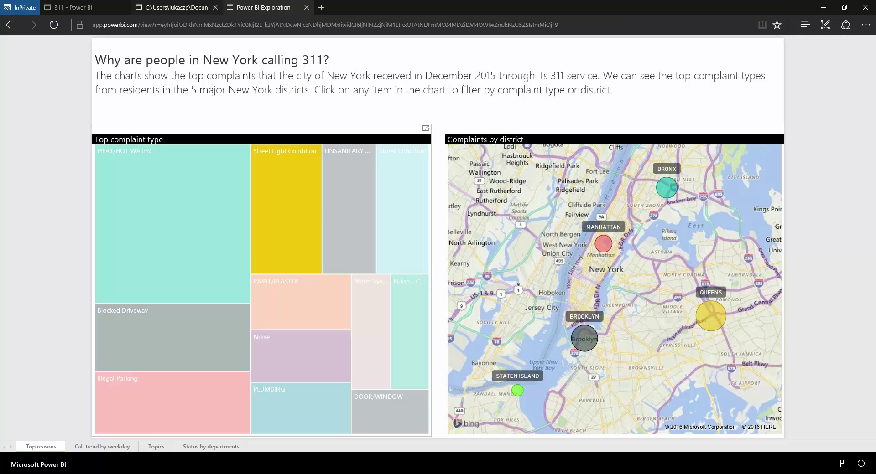
Copy the 800 x 600 px HTML embed code from the 311 publish dialog and paste it into line 14 of 311.htm in Notepad++.
{"action": "left_click", "coordinate": [73, 7]}
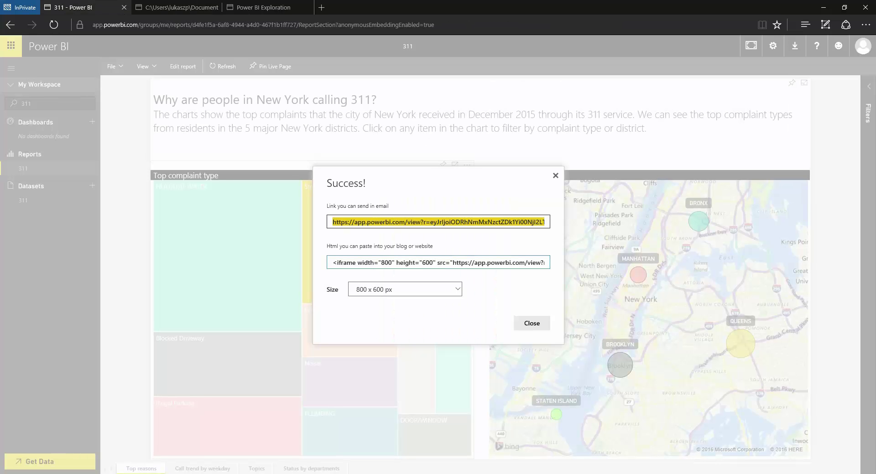
{"action": "left_click", "coordinate": [438, 262]}
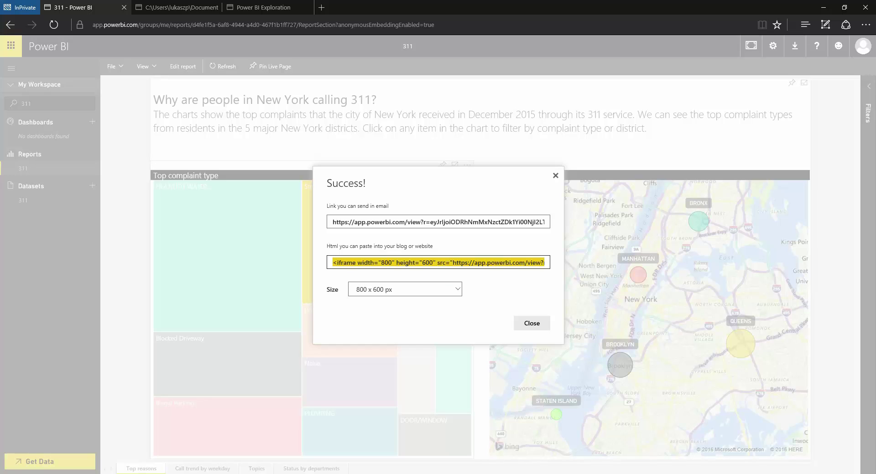
{"action": "left_click", "coordinate": [405, 289]}
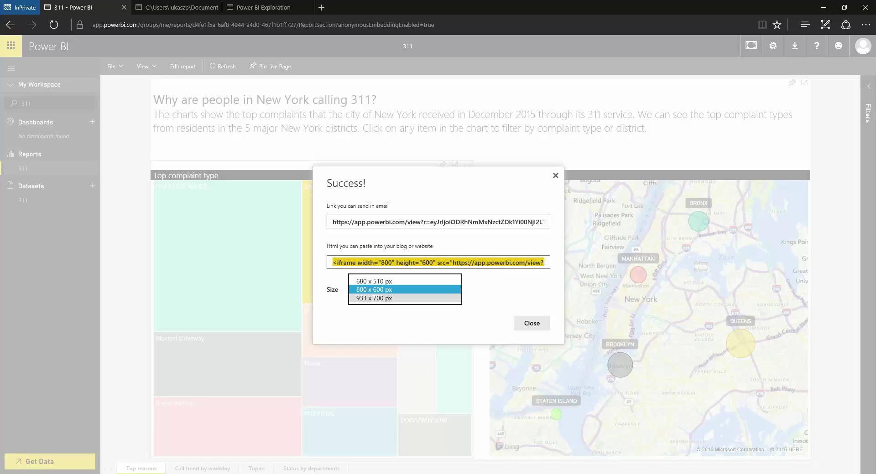
{"action": "key", "text": "Return"}
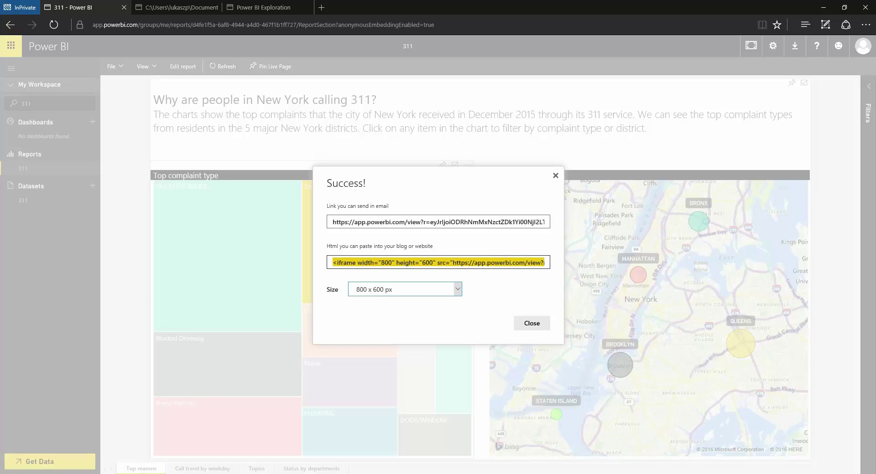
{"action": "key", "text": "alt+Tab"}
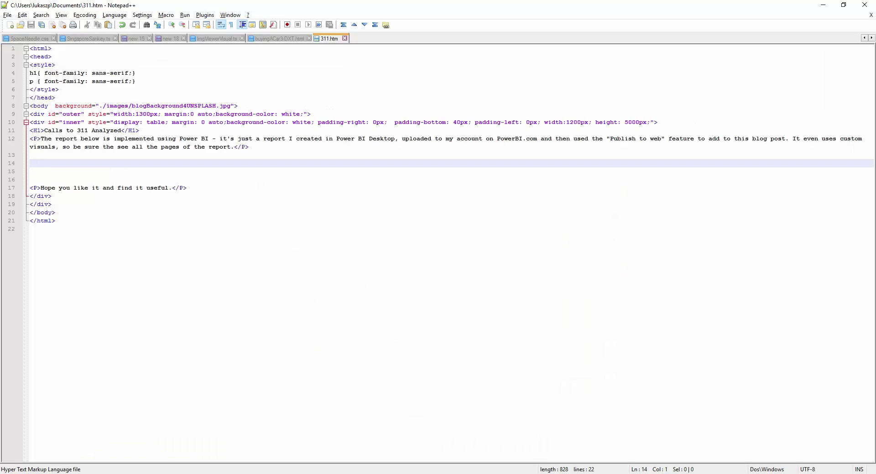
{"action": "key", "text": "ctrl+v"}
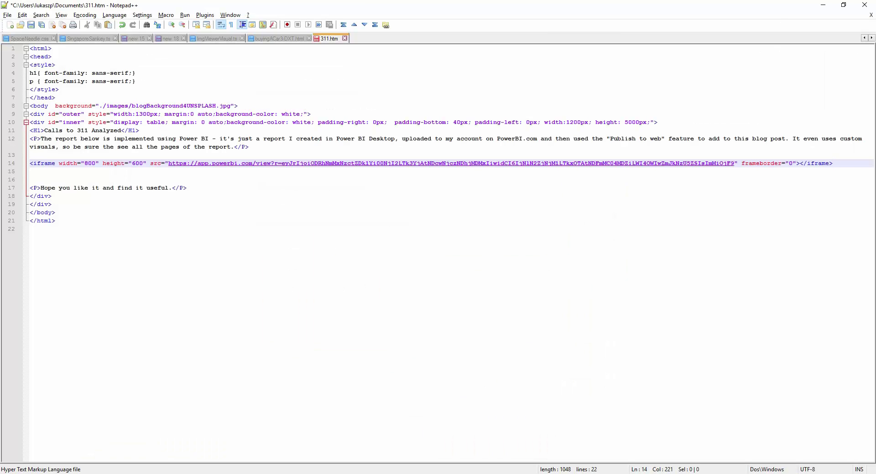
Set the iframe's width to 1200 and height to 800, and save 311.htm.
{"action": "key", "text": "Home"}
{"action": "key", "text": "ctrl+Right"}
{"action": "key", "text": "ctrl+Right"}
{"action": "key", "text": "ctrl+Right"}
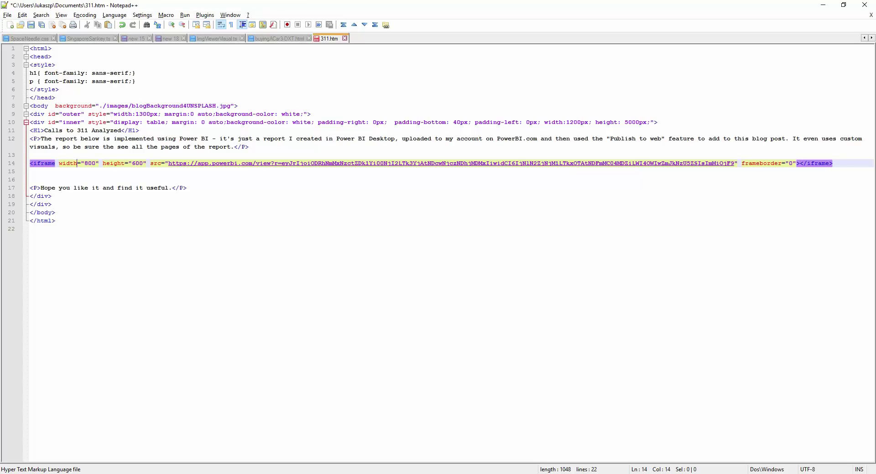
{"action": "key", "text": "ctrl+shift+Right"}
{"action": "type", "text": "1200"}
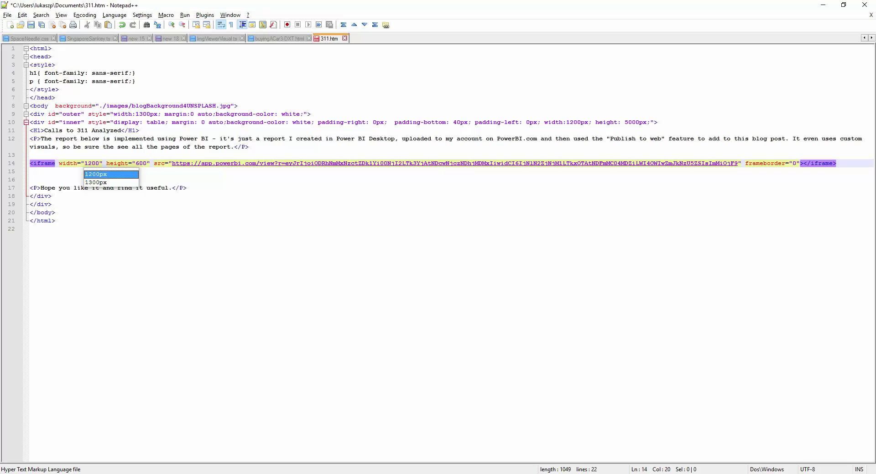
{"action": "key", "text": "ctrl+Right"}
{"action": "key", "text": "ctrl+Right"}
{"action": "key", "text": "ctrl+Right"}
{"action": "key", "text": "ctrl+shift+Right"}
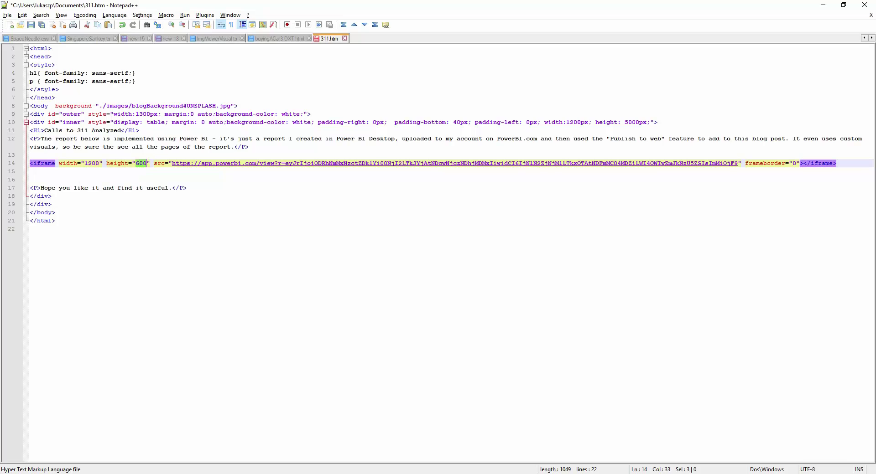
{"action": "type", "text": "800"}
{"action": "key", "text": "ctrl+s"}
Switch to the 311.htm page in the browser and filter the embedded report by HEAT/HOT WATER and by Street Light Condition.
{"action": "key", "text": "alt+Tab"}
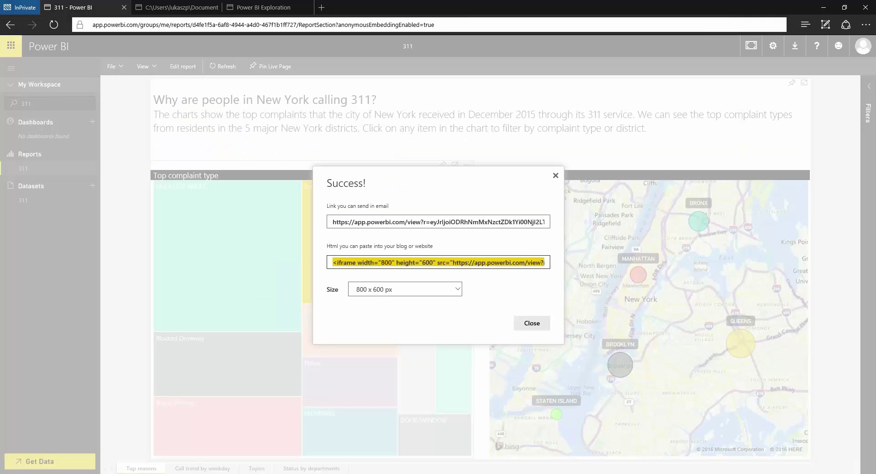
{"action": "key", "text": "ctrl+Tab"}
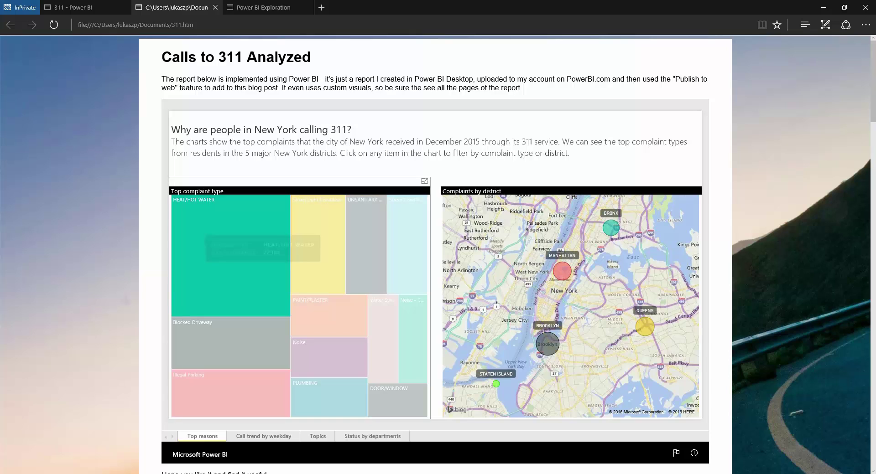
{"action": "left_click", "coordinate": [203, 234]}
{"action": "left_click", "coordinate": [318, 244]}
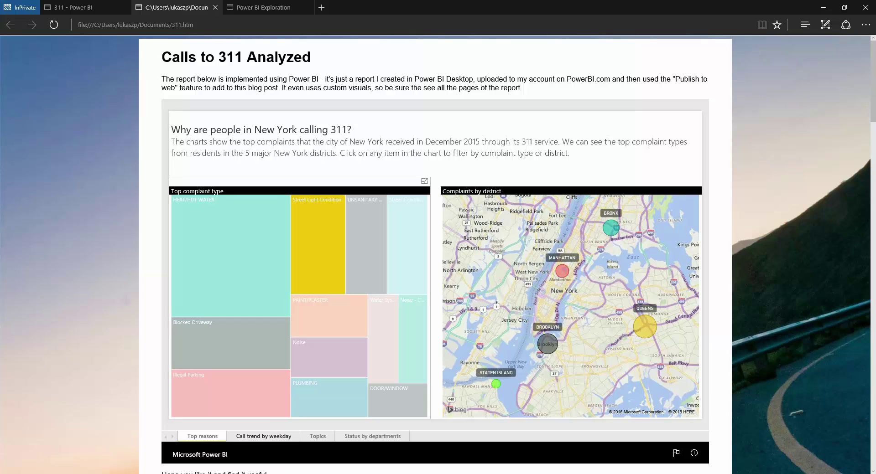
Show the embedded report's Call trend by weekday page and play the scatter chart's time animation.
{"action": "left_click", "coordinate": [264, 436]}
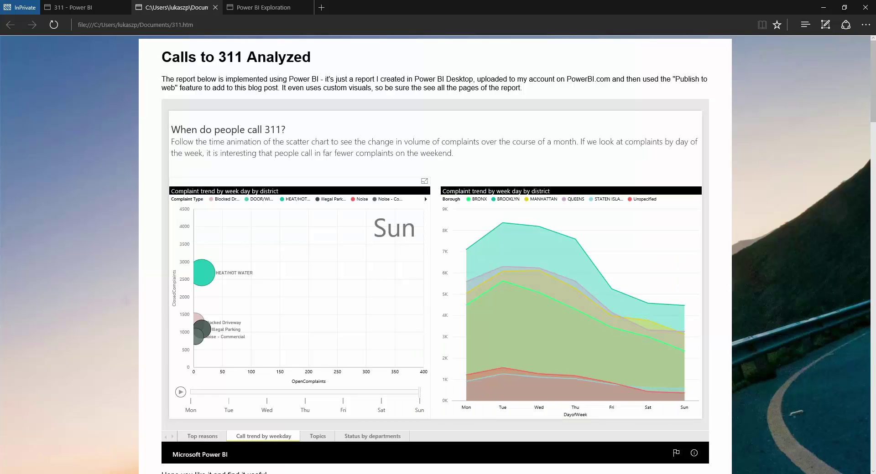
{"action": "left_click", "coordinate": [180, 391]}
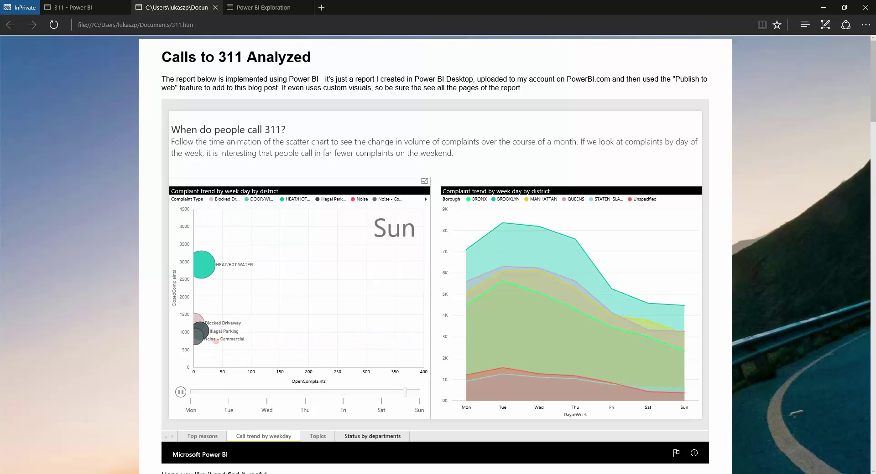
Highlight the Open and Closed complaints in the Status by departments page's district chart, and view the Topics page.
{"action": "left_click", "coordinate": [372, 436]}
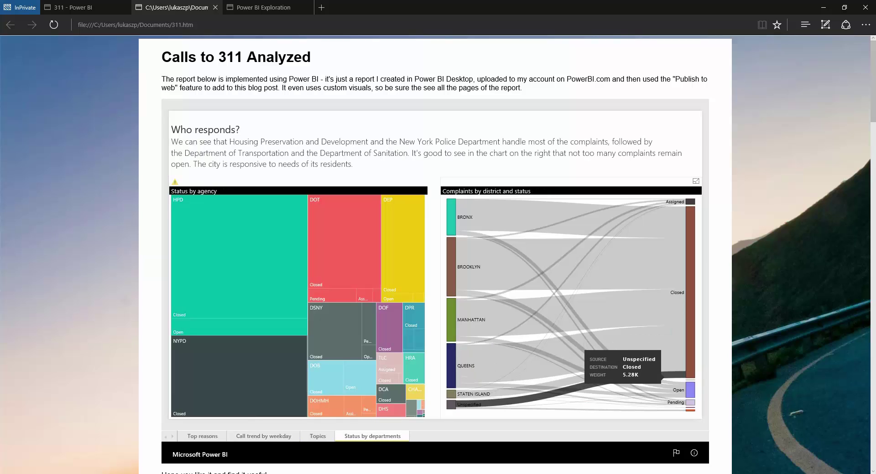
{"action": "left_click", "coordinate": [689, 390]}
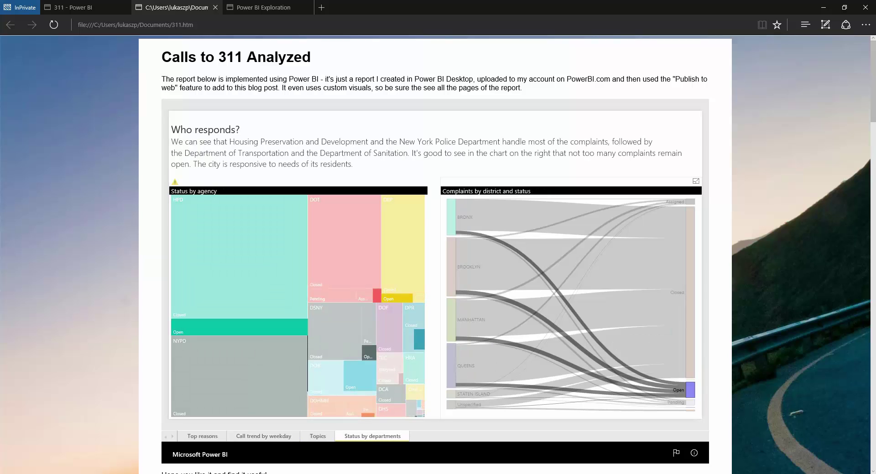
{"action": "left_click", "coordinate": [689, 292]}
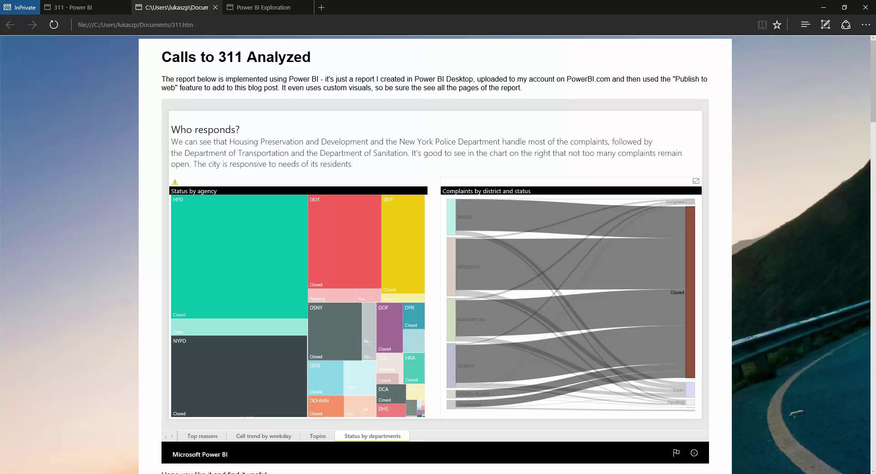
{"action": "left_click", "coordinate": [317, 436]}
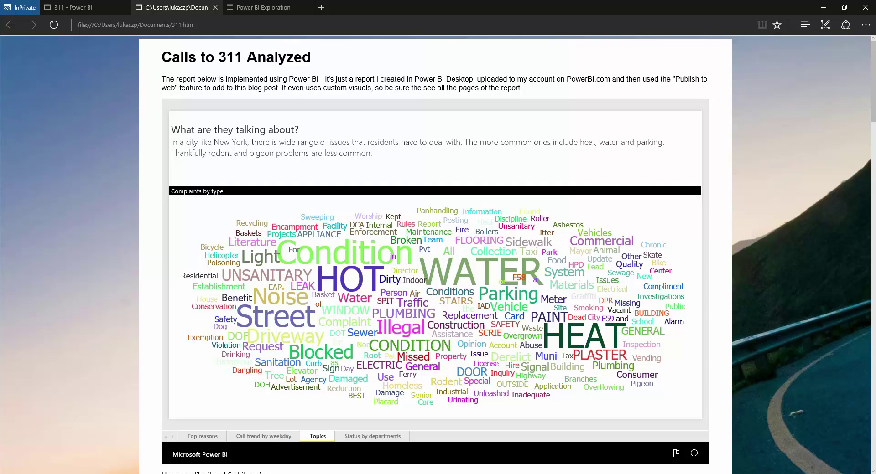
Review the 311 report's embed code under Manage Publish to web in Power BI, and return to the 311 report.
{"action": "key", "text": "ctrl+shift+Tab"}
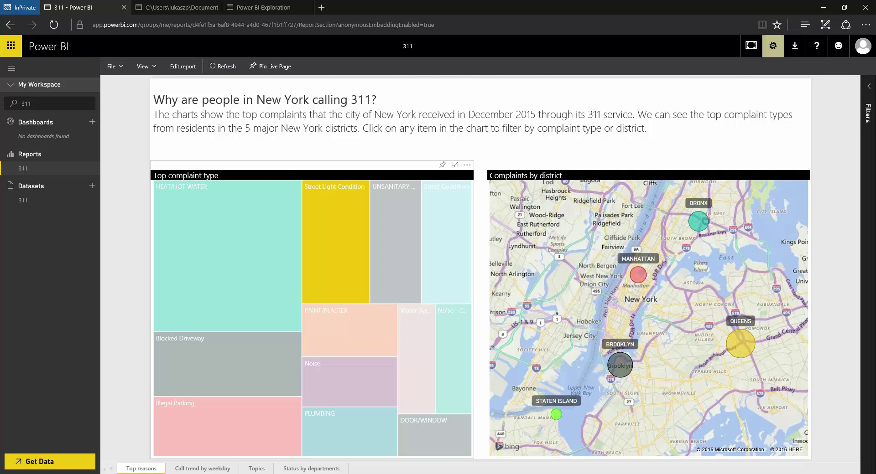
{"action": "left_click", "coordinate": [772, 46]}
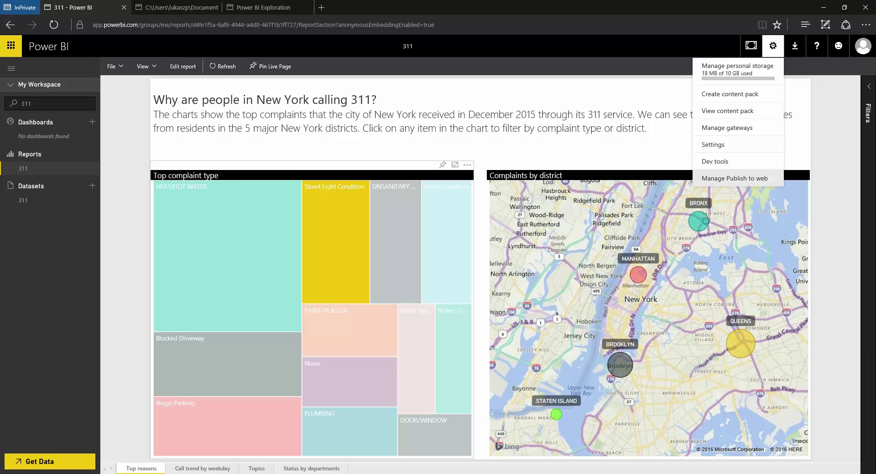
{"action": "left_click", "coordinate": [734, 178]}
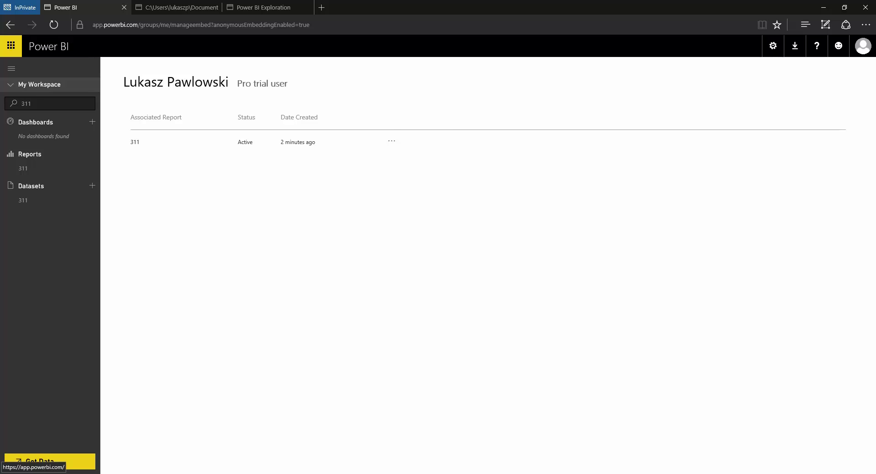
{"action": "left_click", "coordinate": [391, 140]}
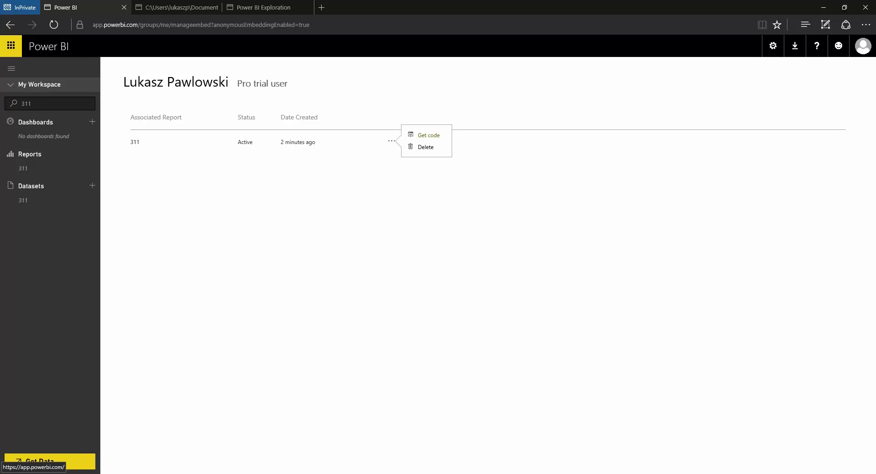
{"action": "left_click", "coordinate": [428, 135]}
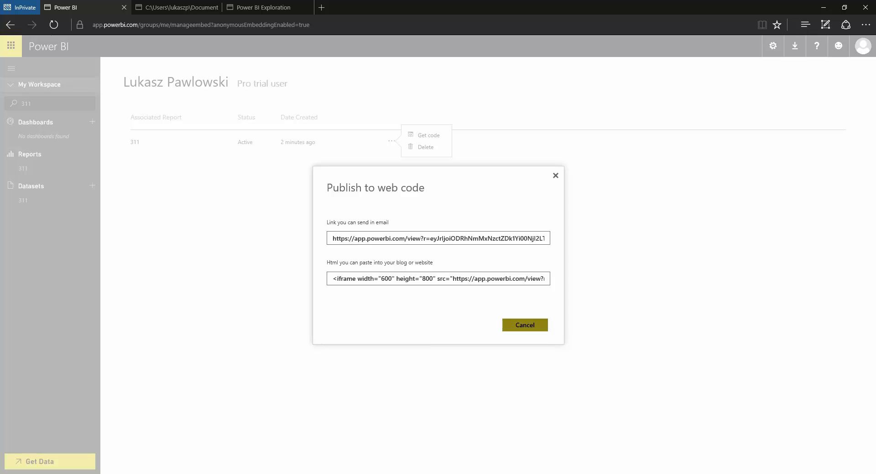
{"action": "left_click", "coordinate": [524, 325]}
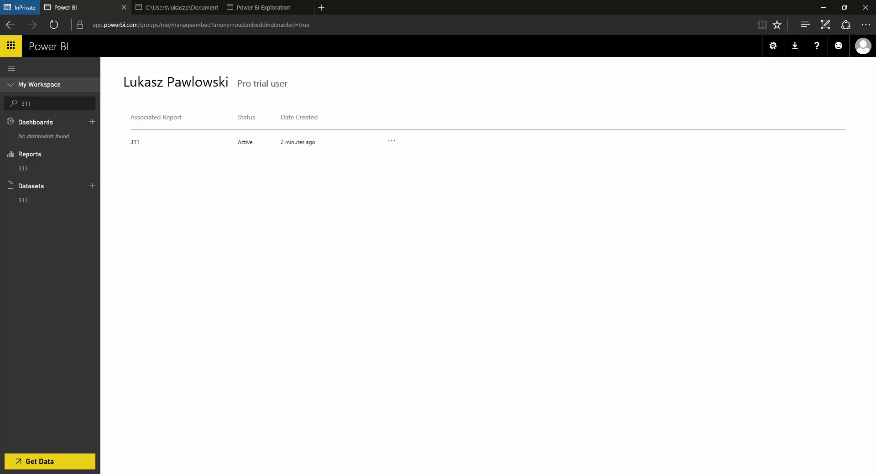
{"action": "left_click", "coordinate": [23, 168]}
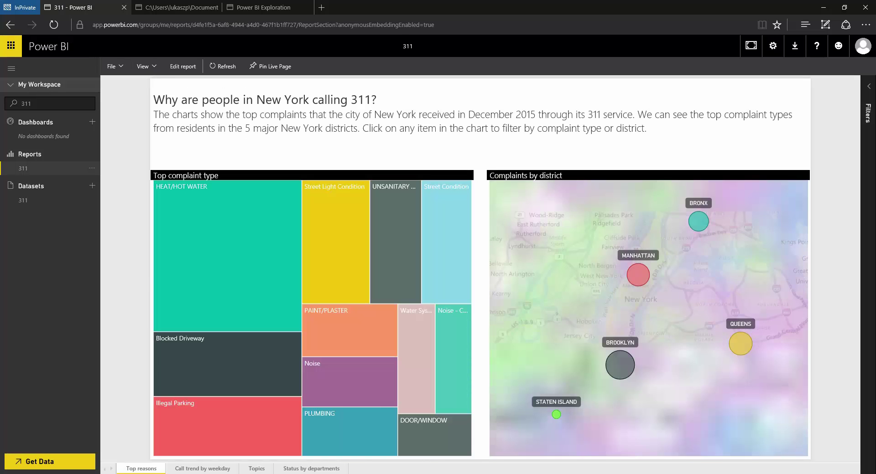